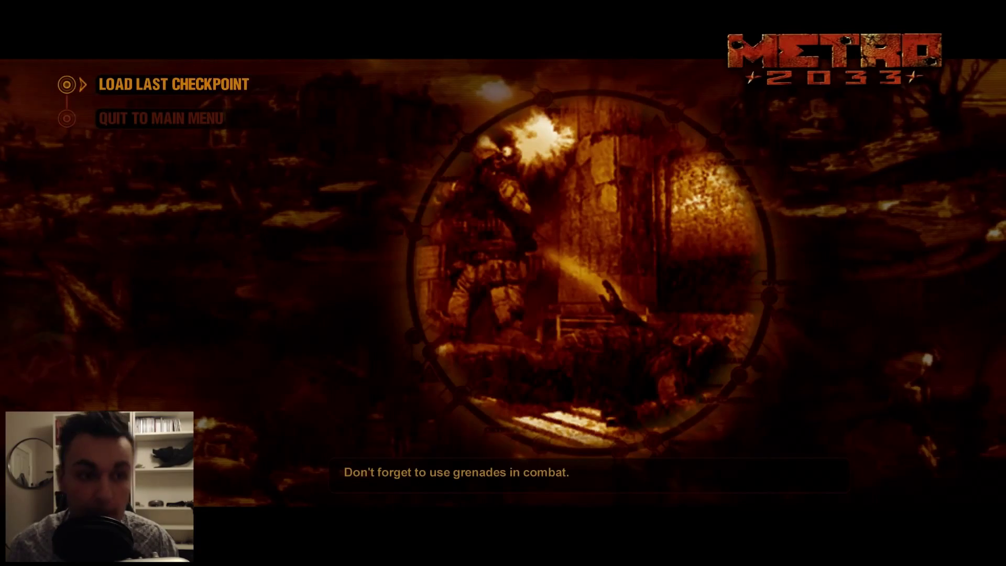
pyautogui.click(238, 93)
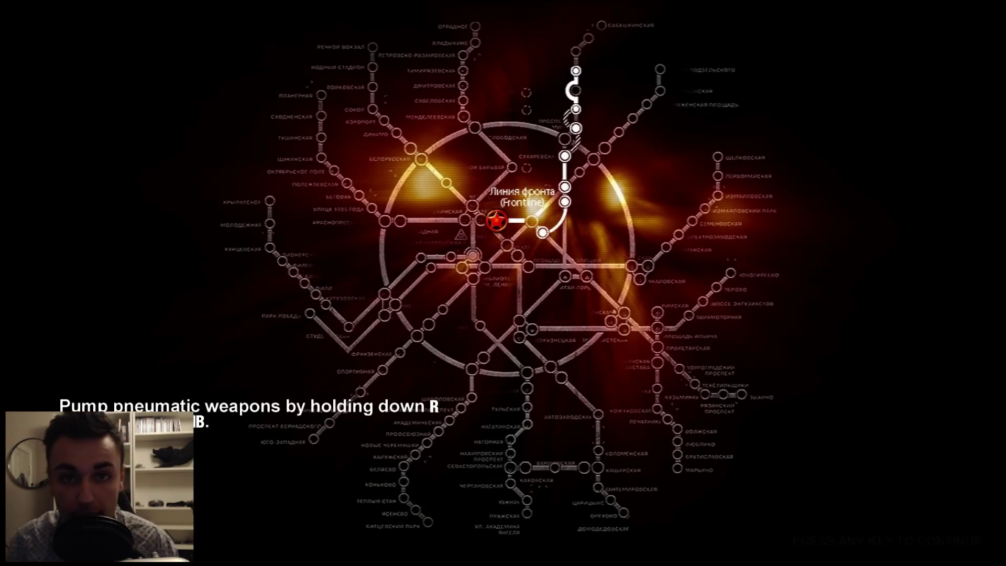
pyautogui.press('space')
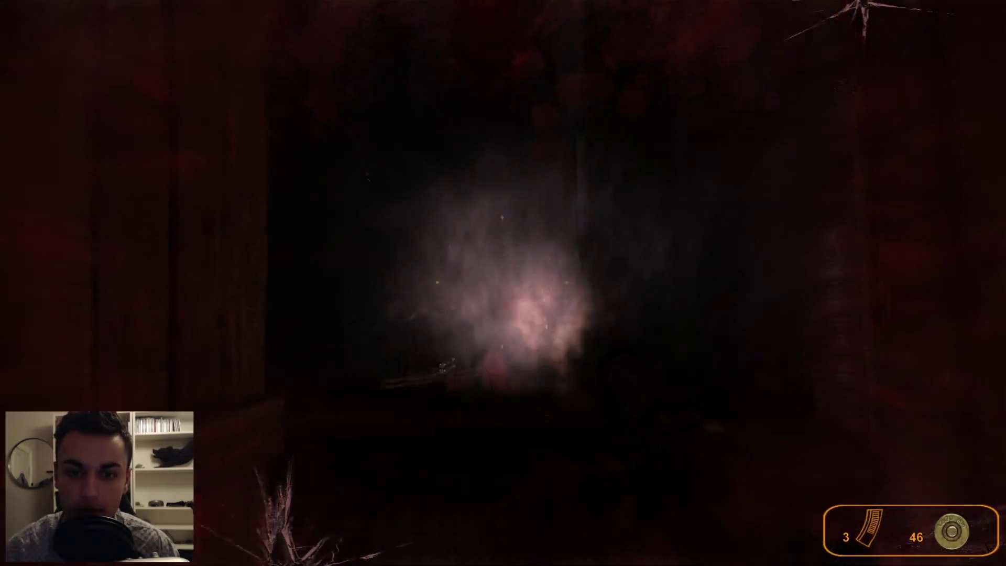
pyautogui.press('2')
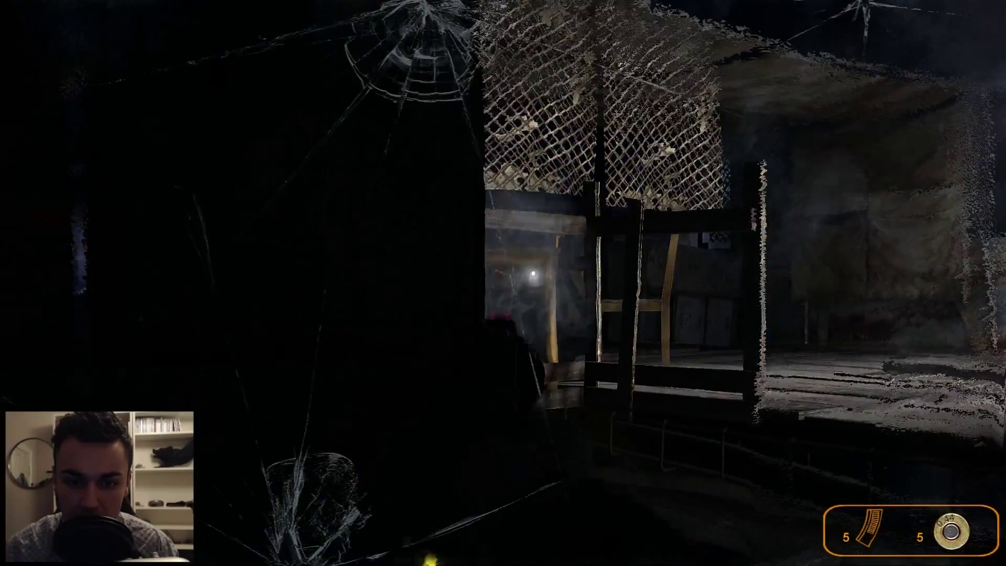
pyautogui.click(503, 284)
pyautogui.click(503, 283)
pyautogui.press('2')
pyautogui.click(503, 283)
pyautogui.click(503, 283)
pyautogui.press('r')
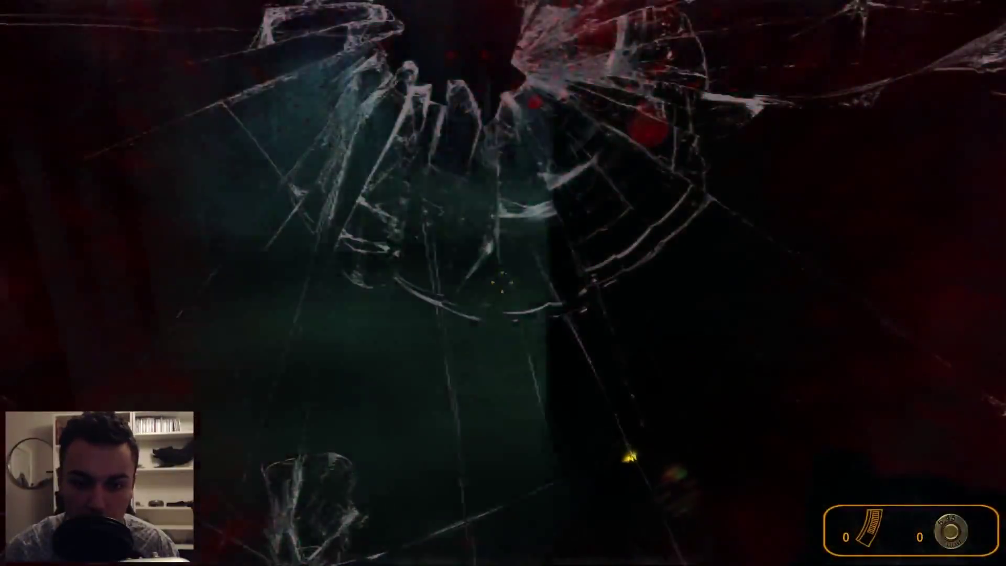
pyautogui.press('1')
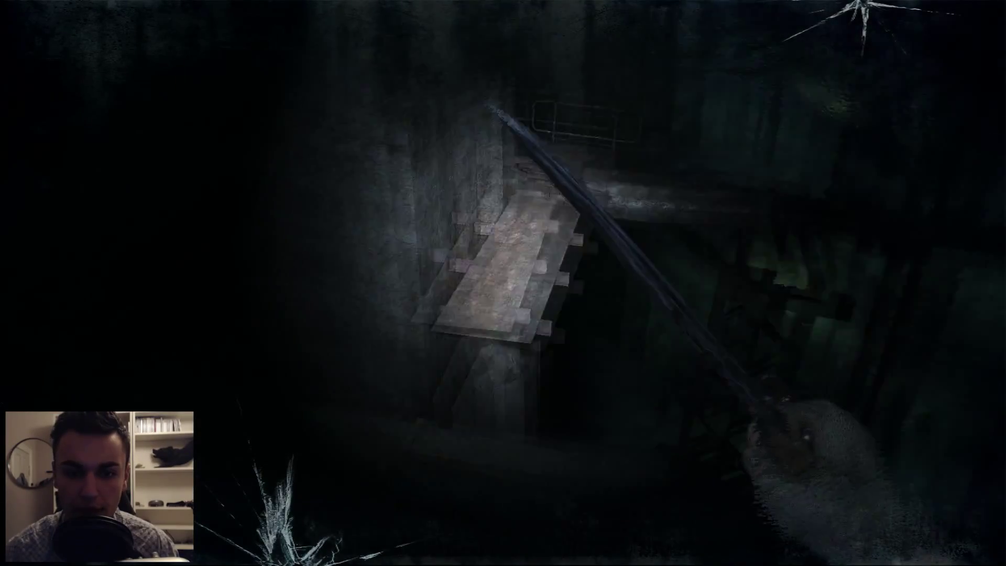
pyautogui.press('w')
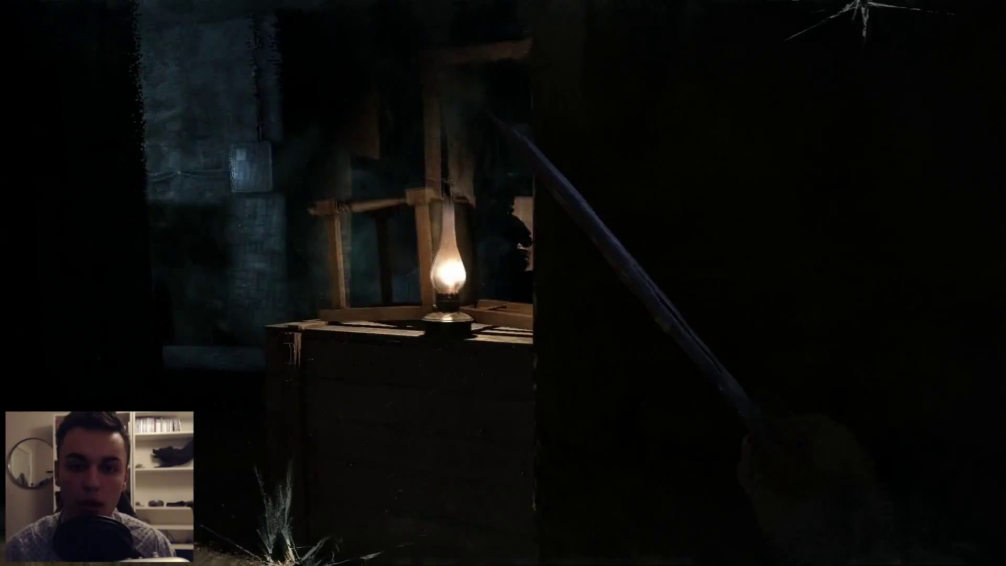
pyautogui.press('e')
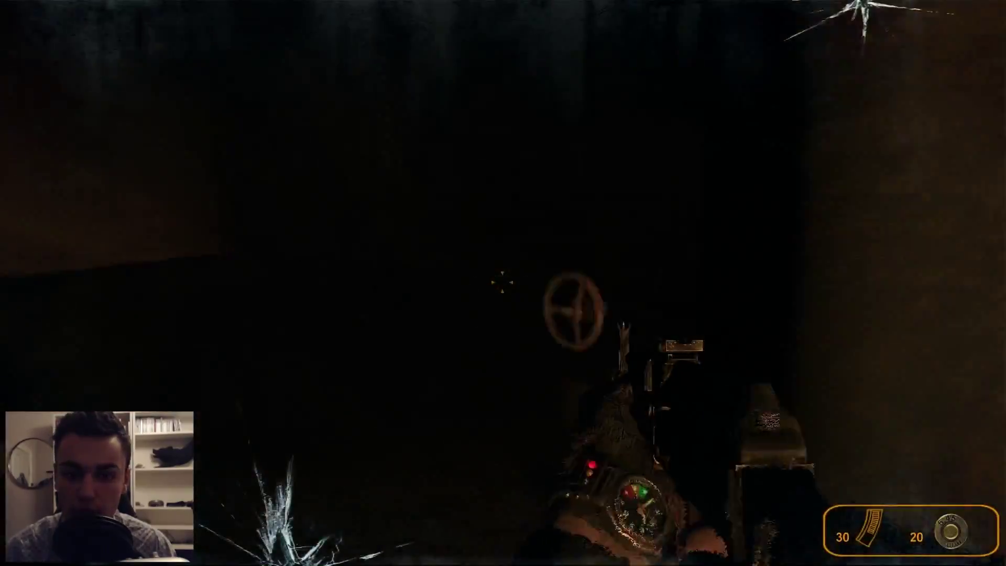
pyautogui.press('w')
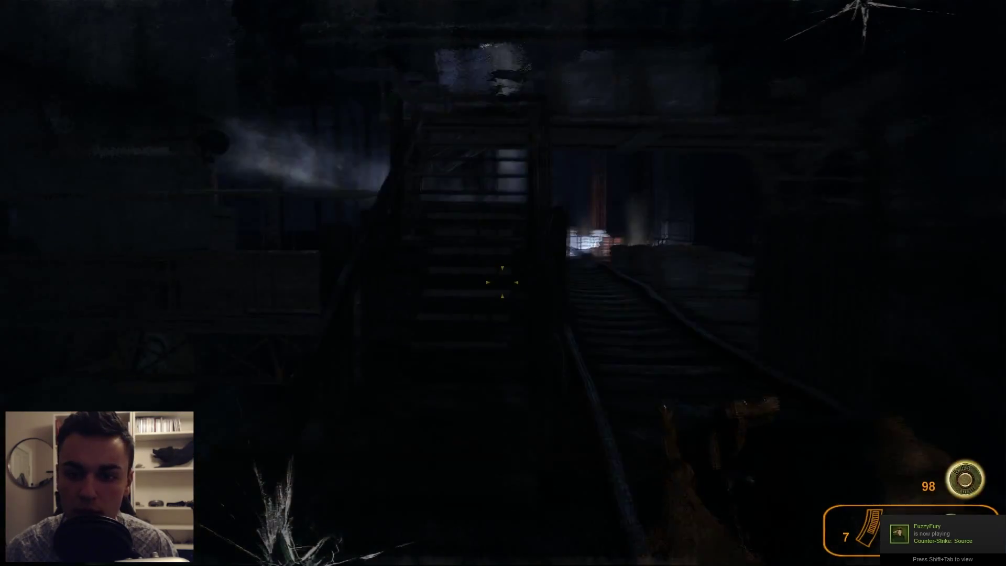
pyautogui.click(503, 280)
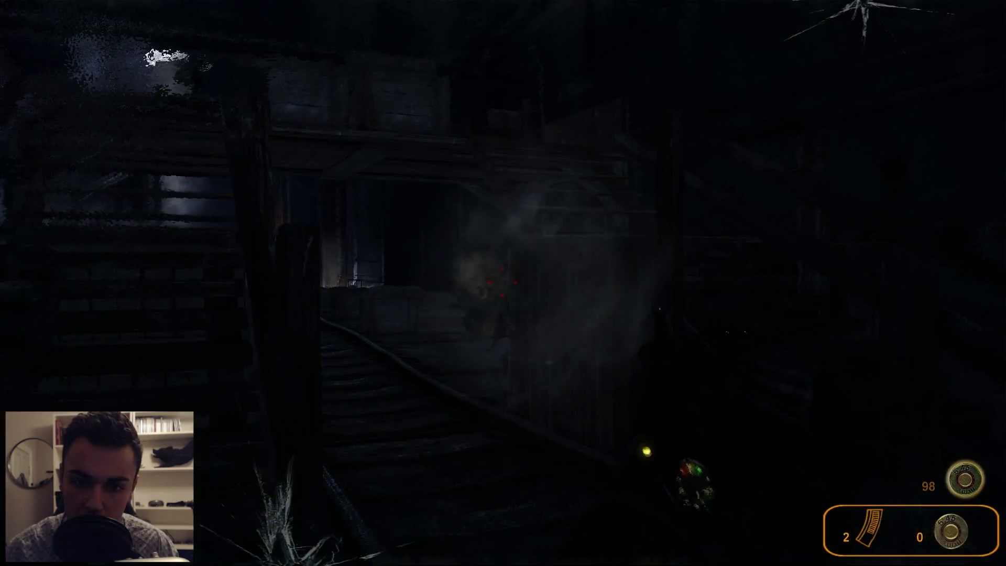
pyautogui.click(503, 281)
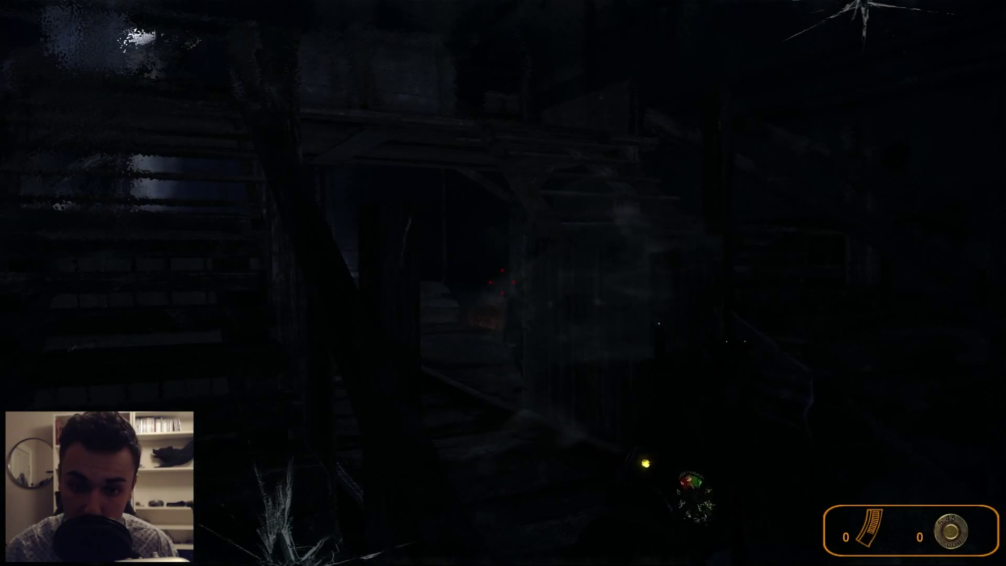
pyautogui.click(503, 281)
pyautogui.click(503, 281)
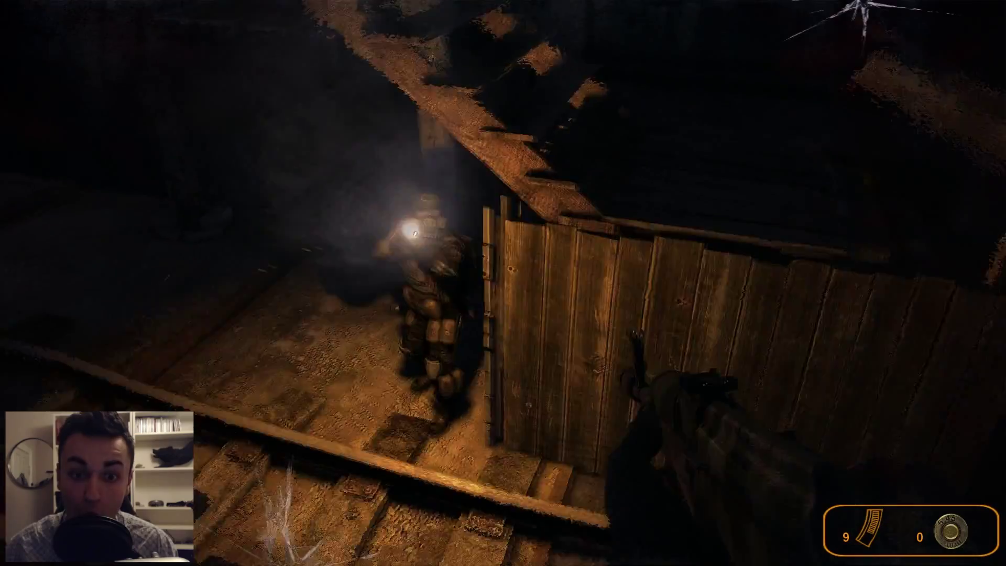
pyautogui.click(504, 283)
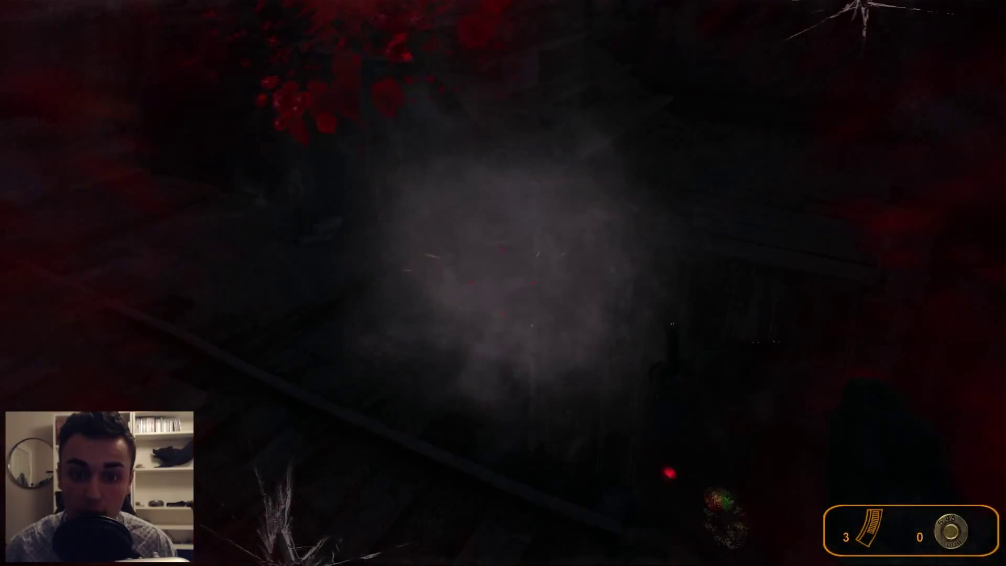